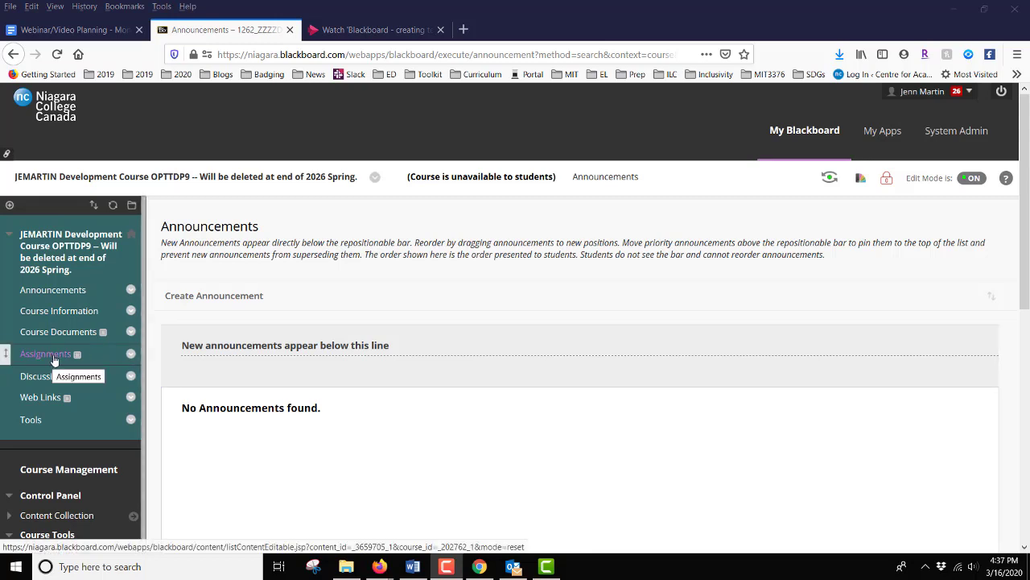
Add the existing Sample Test to the course's Assignments area and submit it.
click(53, 358)
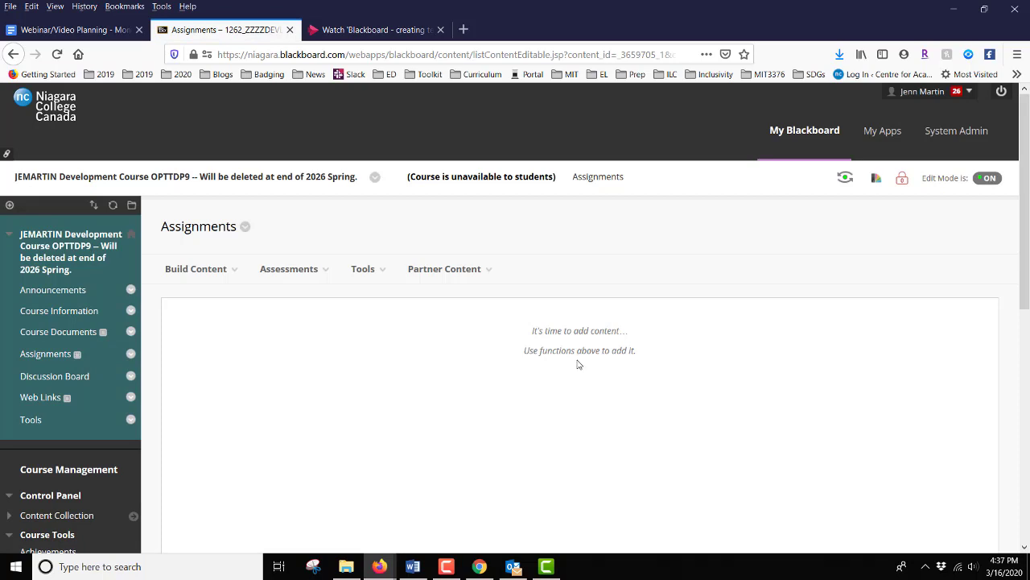
click(287, 271)
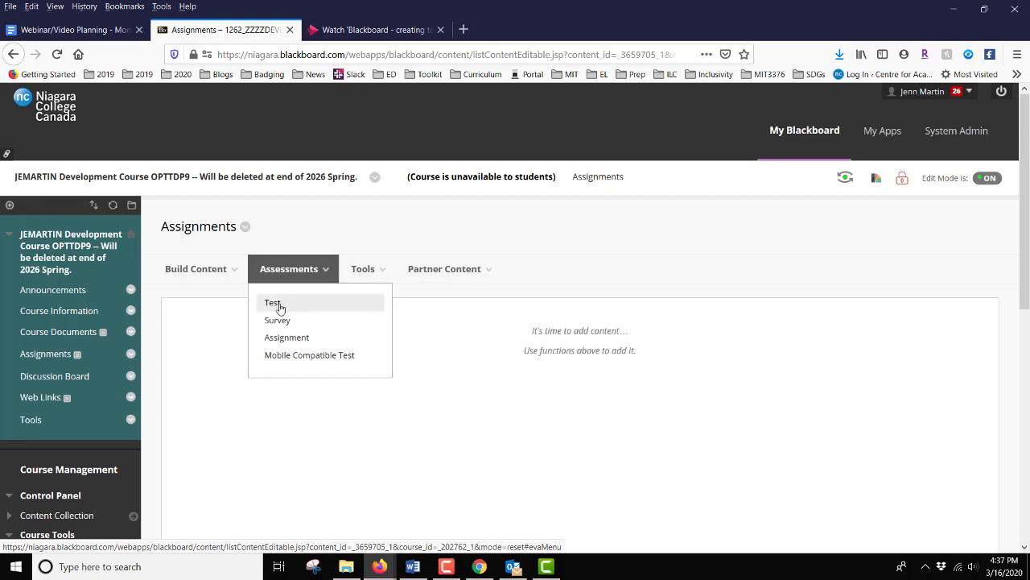
click(274, 302)
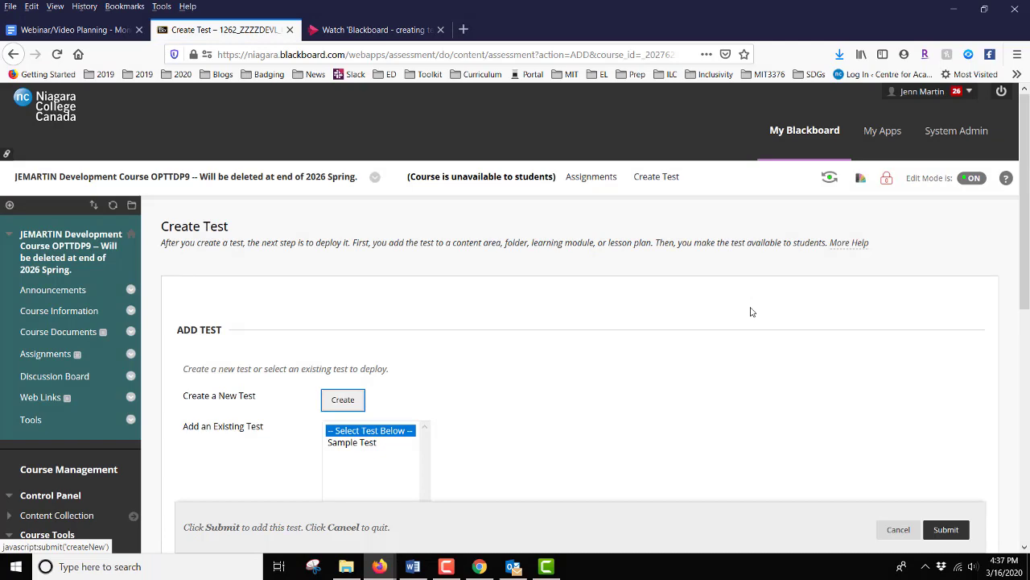
scroll(751, 312, down, 3)
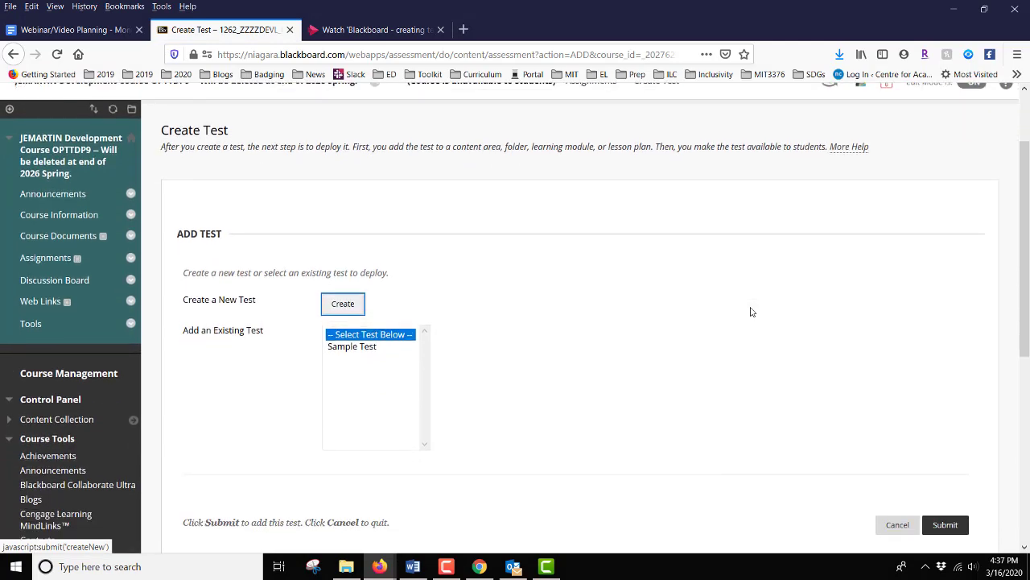
click(342, 259)
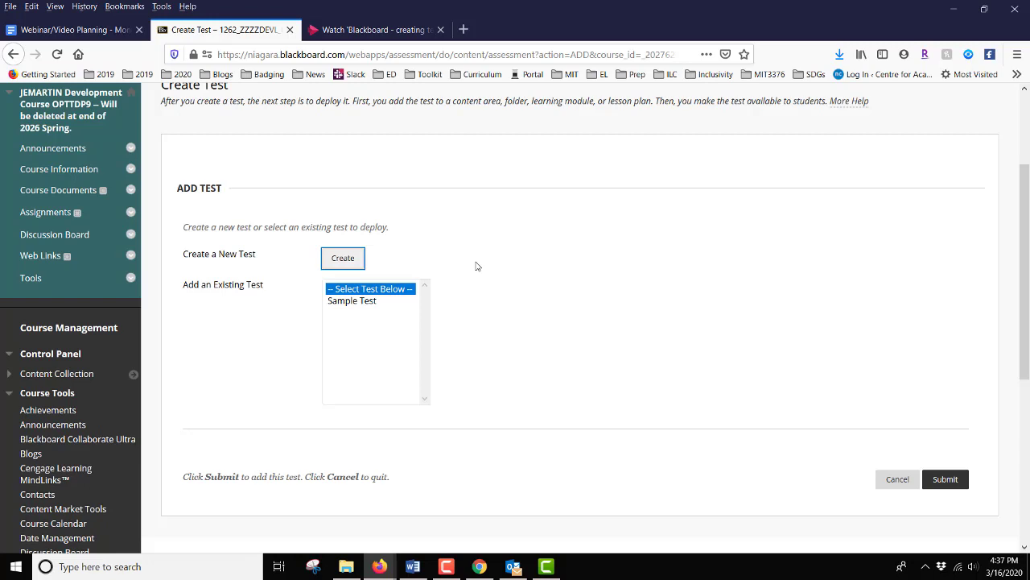
click(372, 301)
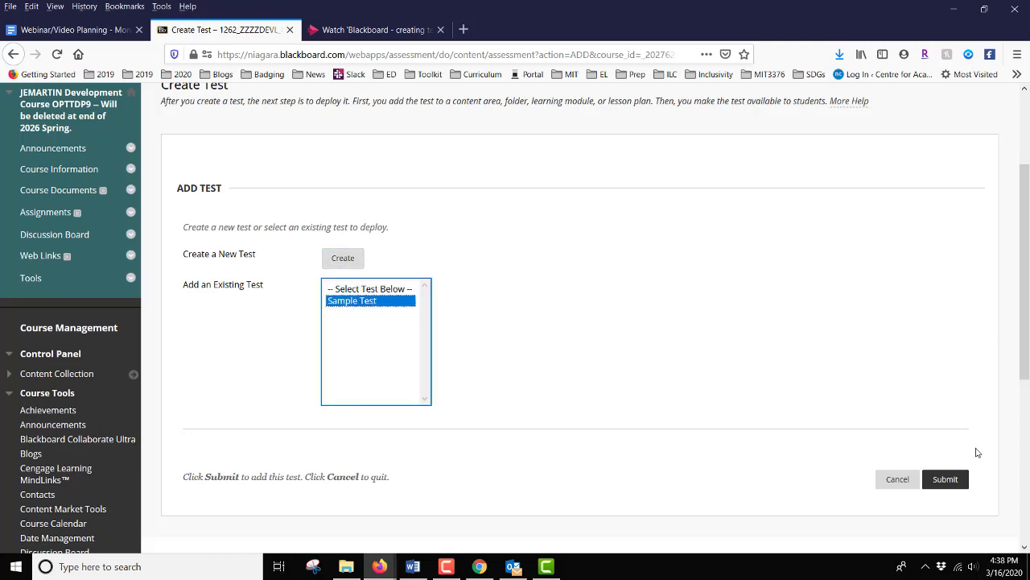
click(945, 480)
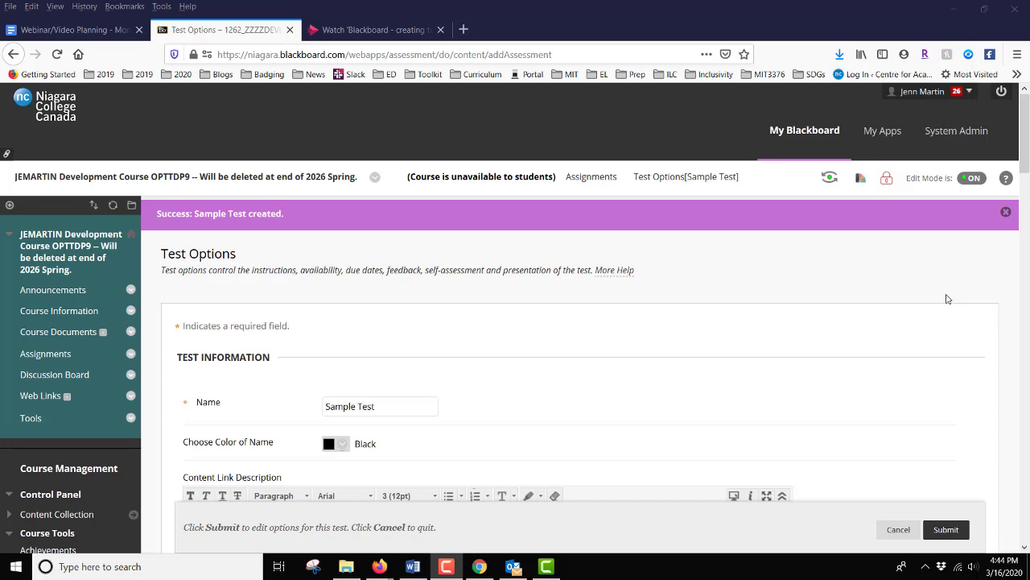
Make the Sample Test available to students in the test availability options.
scroll(947, 298, down, 10)
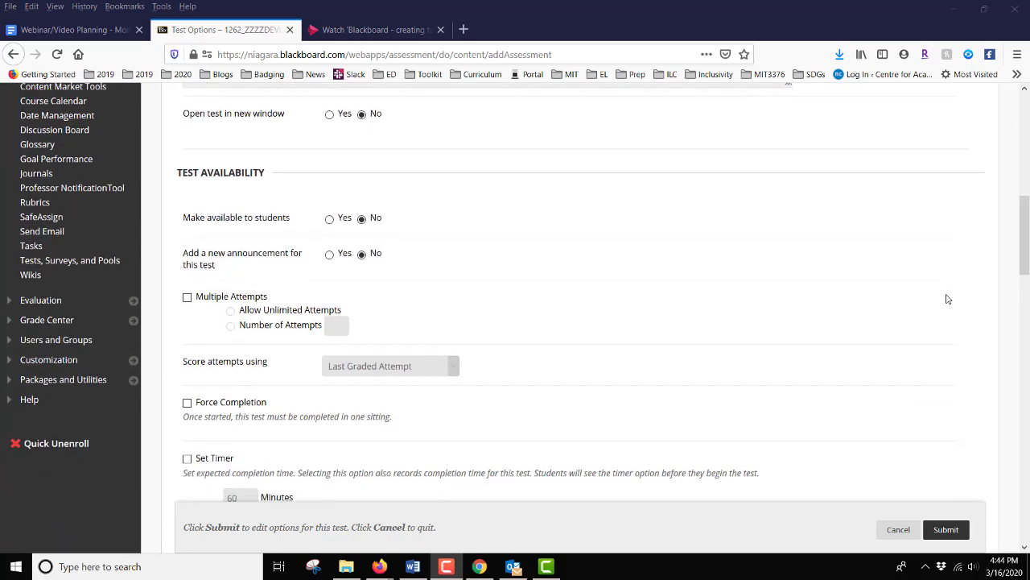
scroll(947, 299, down, 2)
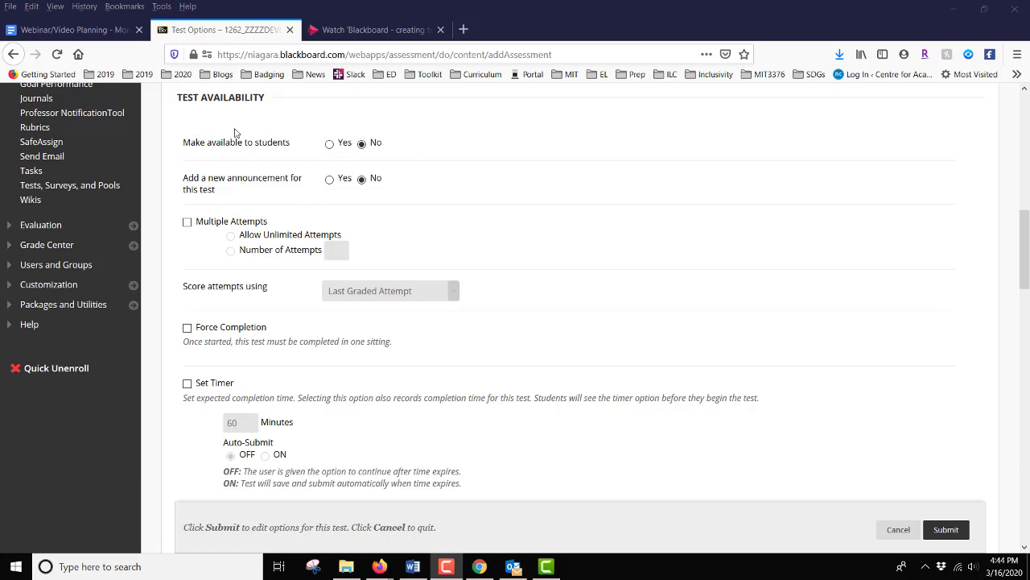
click(329, 145)
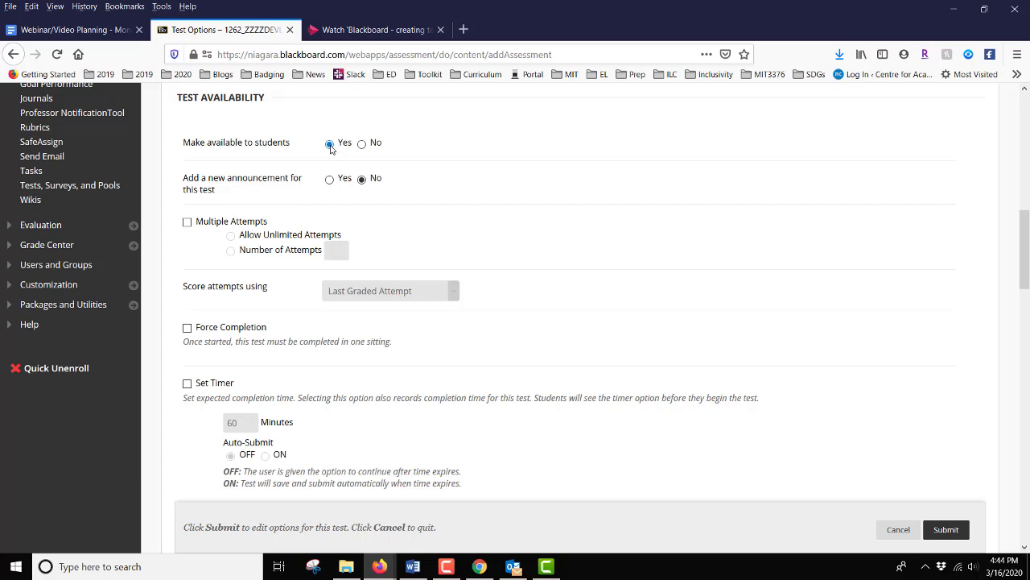
click(330, 145)
Allow multiple attempts on the test, using the Number of Attempts option instead of unlimited attempts.
scroll(320, 161, down, 1)
scroll(320, 165, down, 1)
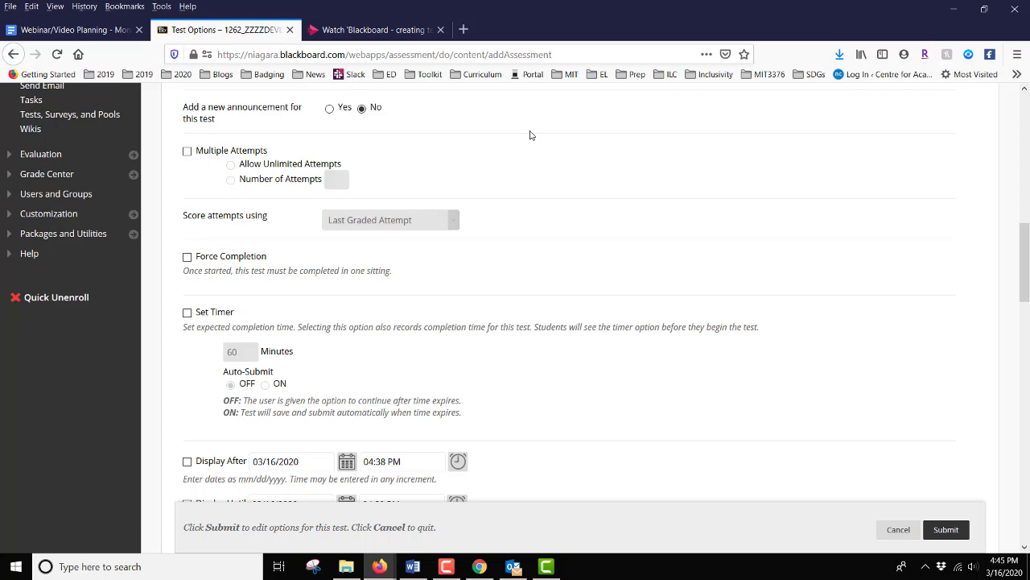
scroll(557, 157, down, 2)
scroll(556, 159, up, 1)
click(188, 153)
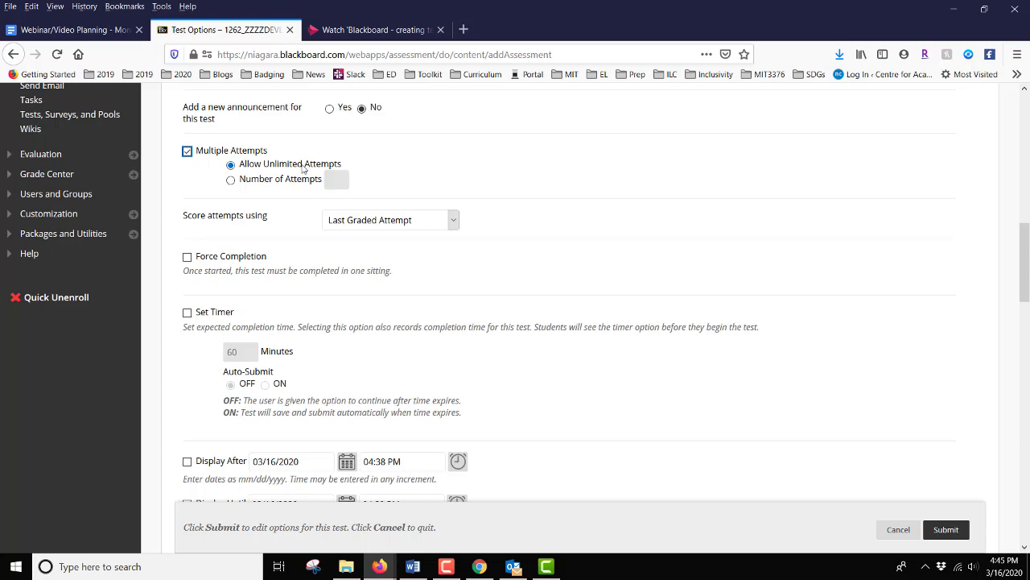
click(231, 182)
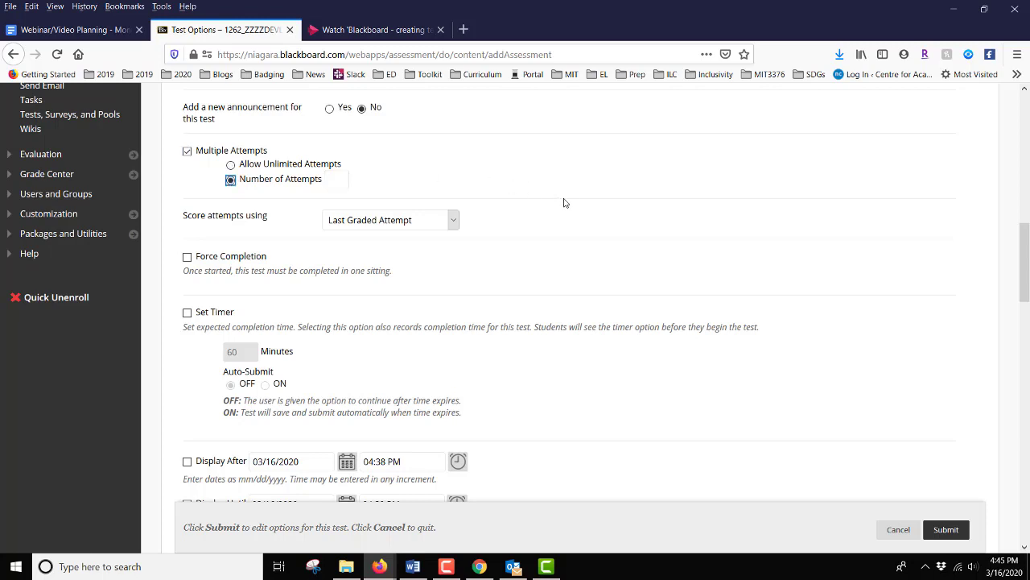
Review the available methods for scoring multiple attempts without changing the selection.
scroll(563, 202, down, 2)
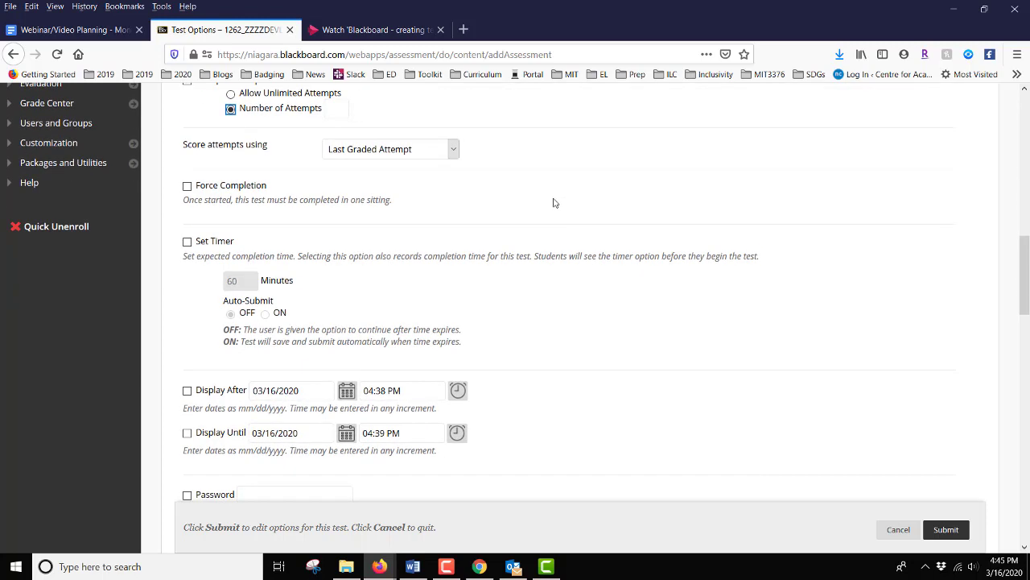
click(455, 154)
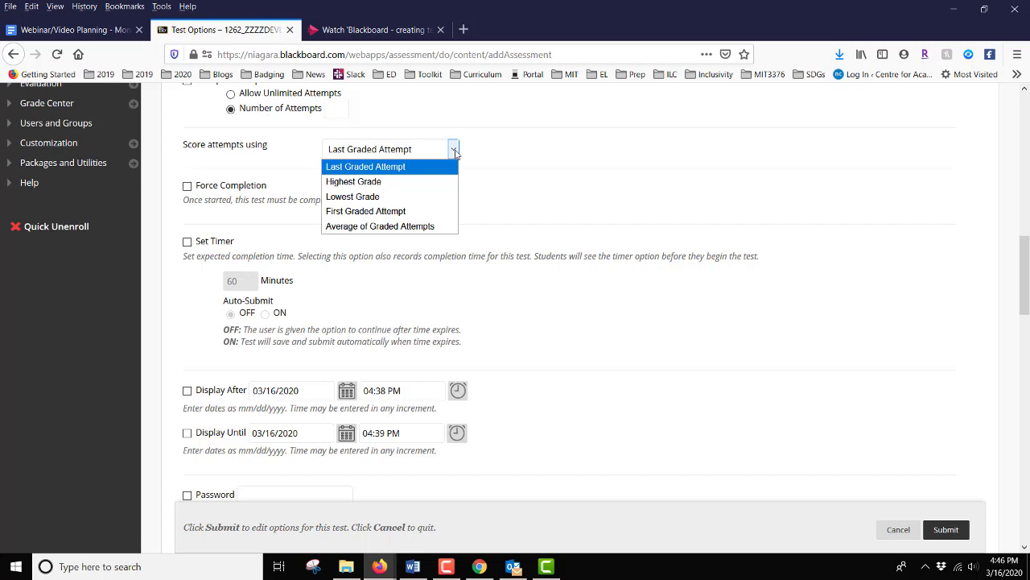
click(587, 156)
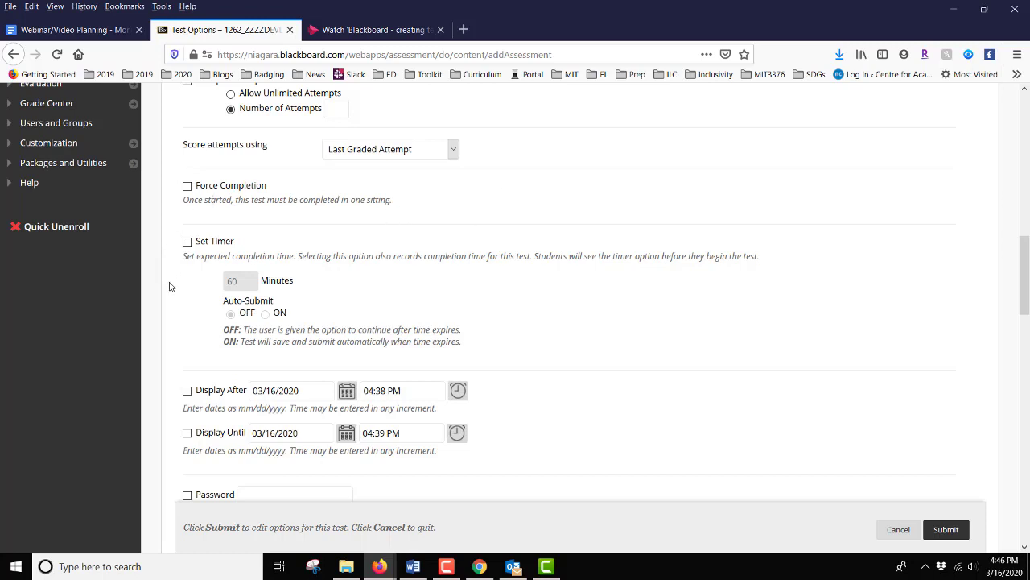
Enable the test timer with Auto-Submit set to ON, and turn on the Display After and Display Until restrictions.
click(187, 242)
scroll(473, 251, down, 1)
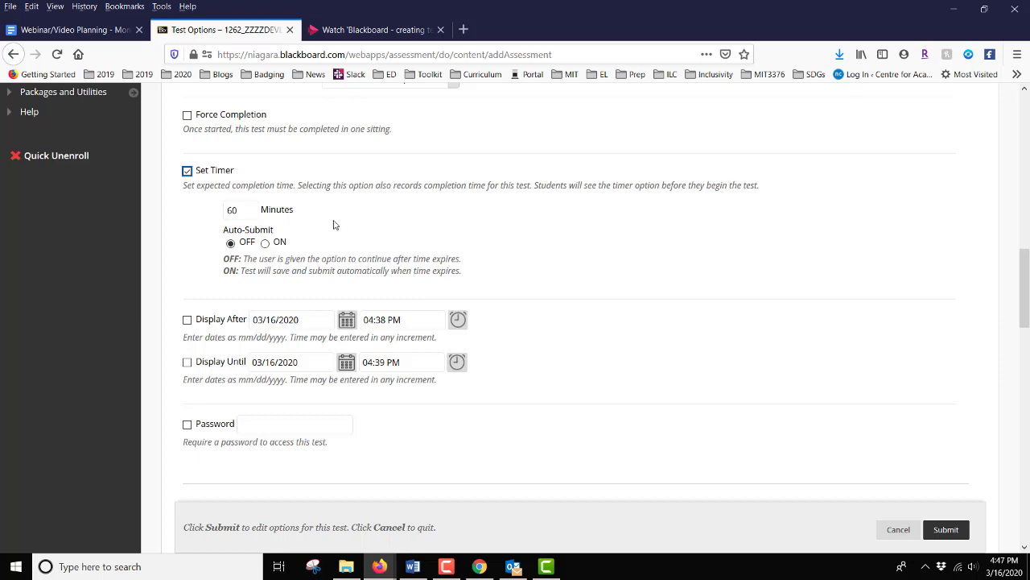
click(266, 244)
click(266, 246)
scroll(669, 253, down, 2)
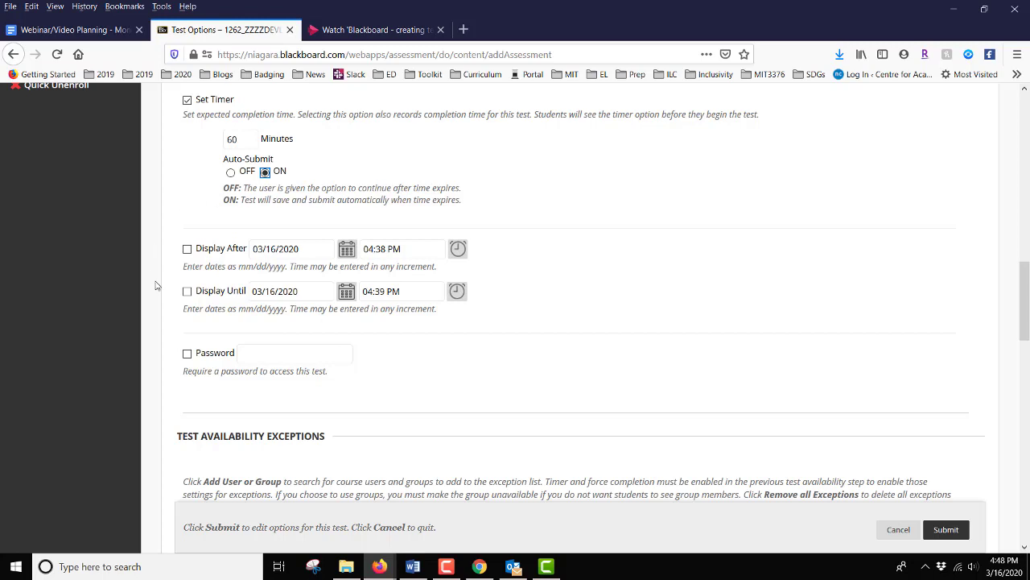
scroll(157, 285, down, 2)
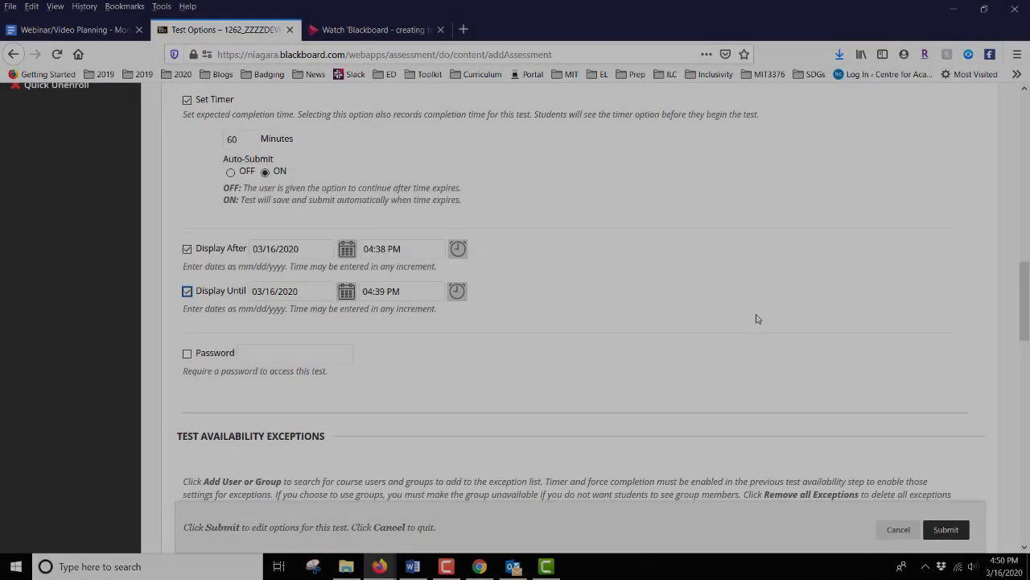
Add the listed preview user to the test availability exceptions.
scroll(759, 317, down, 5)
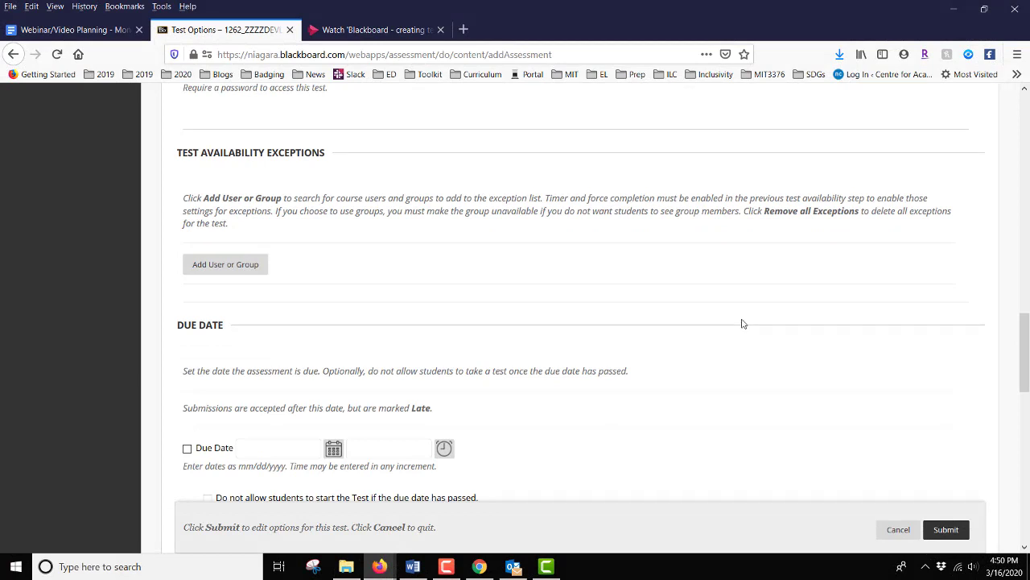
scroll(748, 319, up, 5)
scroll(755, 315, down, 2)
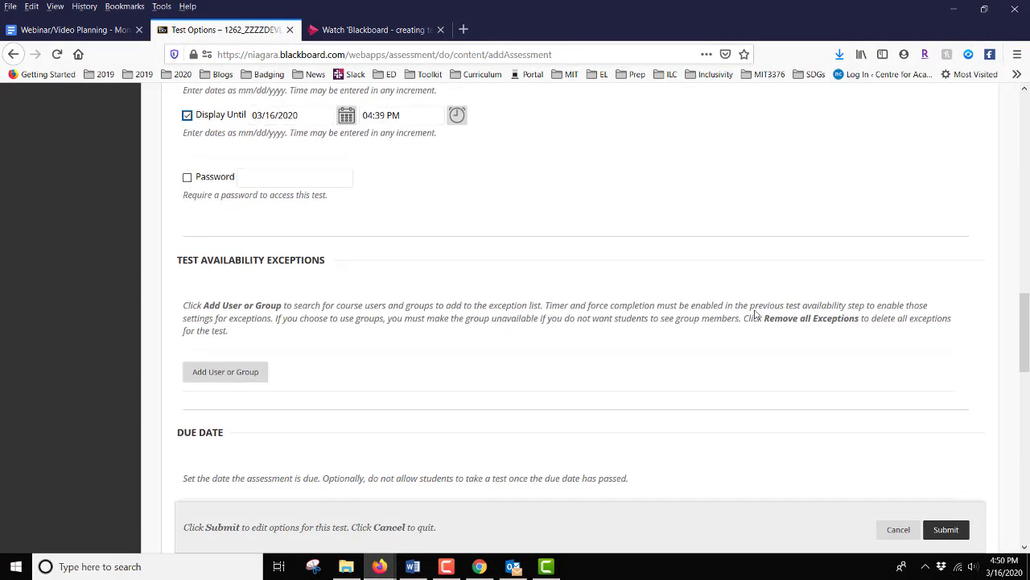
scroll(757, 312, down, 1)
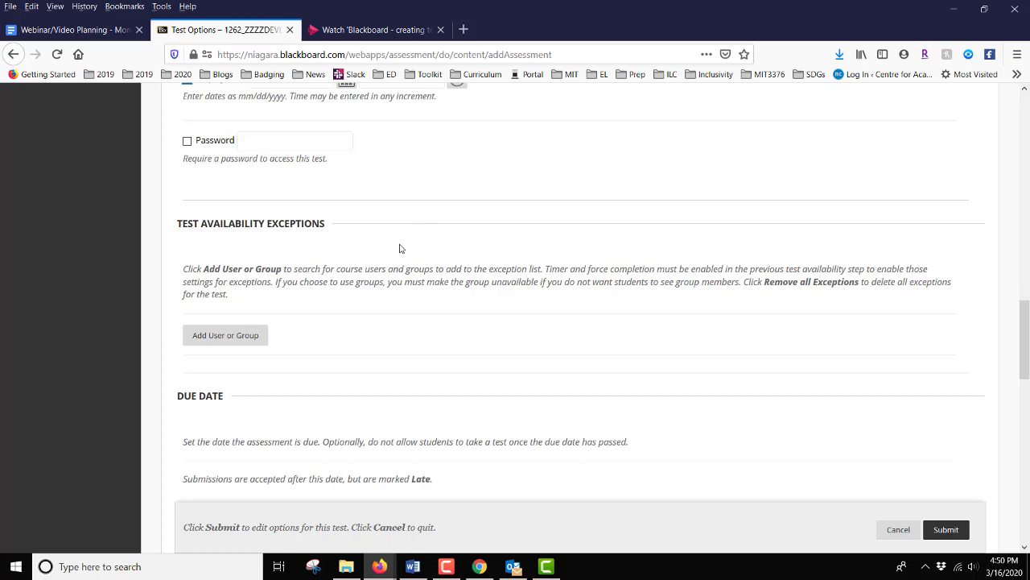
click(242, 343)
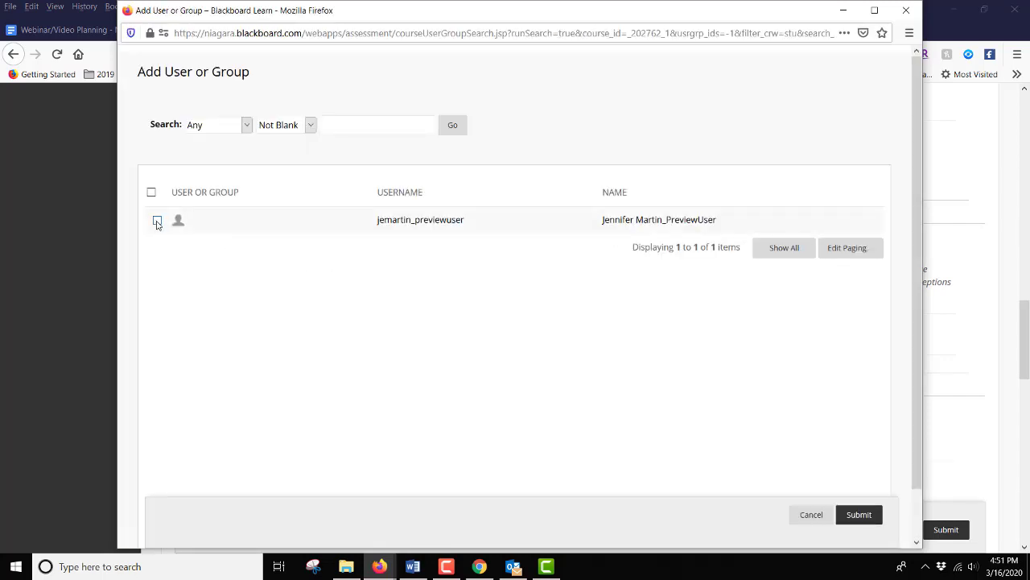
click(157, 220)
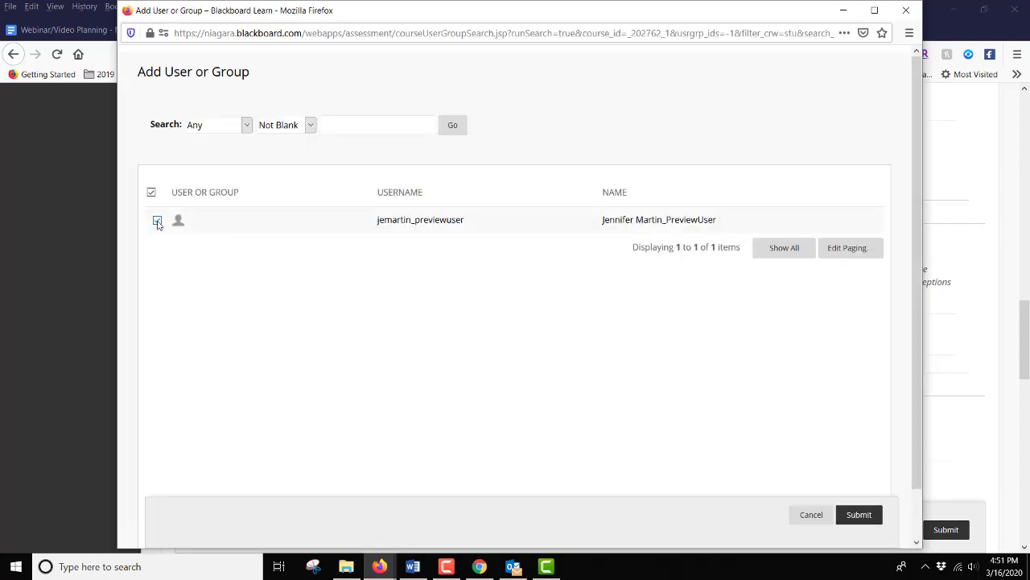
click(859, 516)
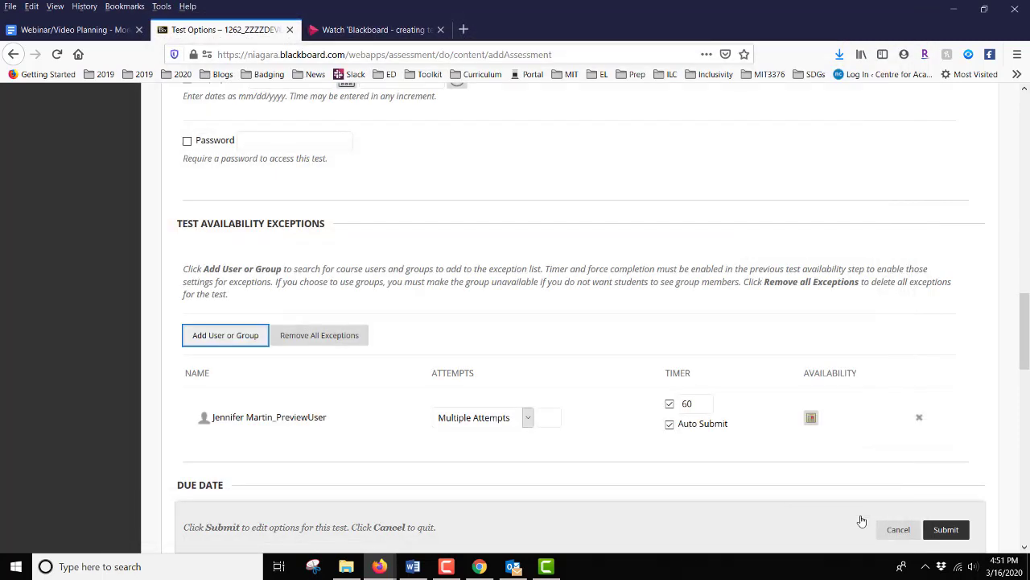
Give the preview user's exception Unlimited Attempts and a 90-minute timer.
scroll(752, 334, down, 1)
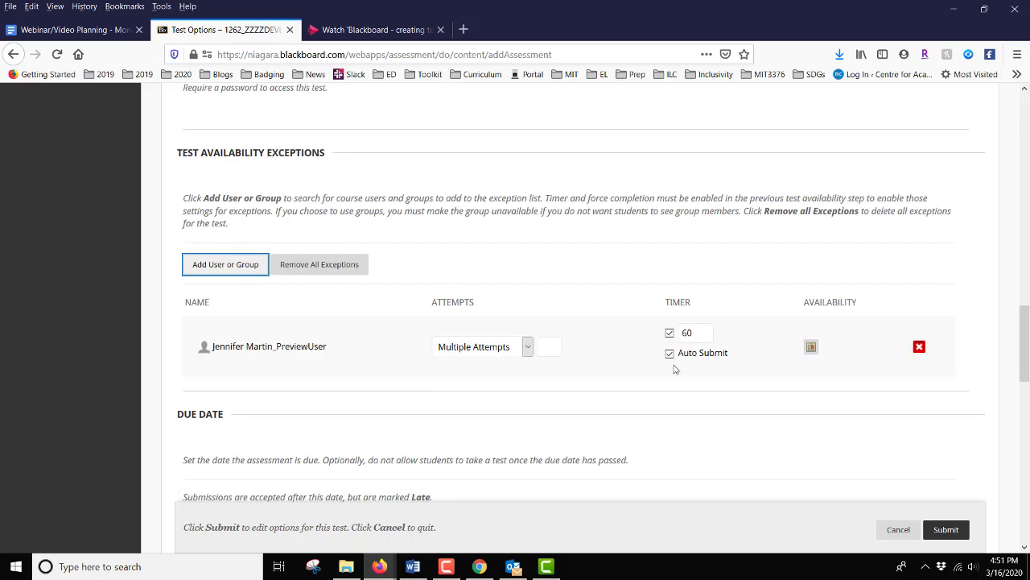
click(527, 347)
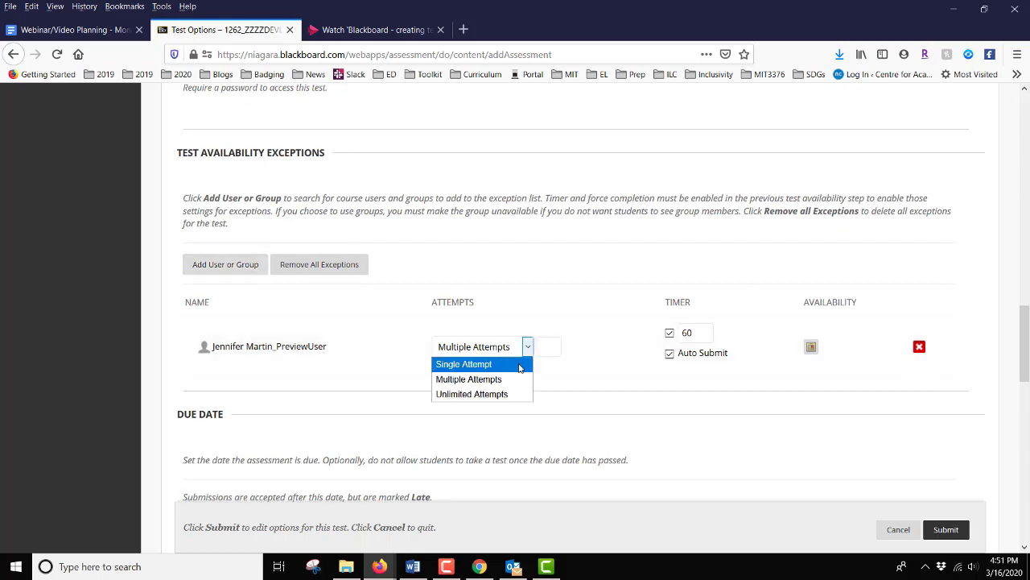
click(488, 394)
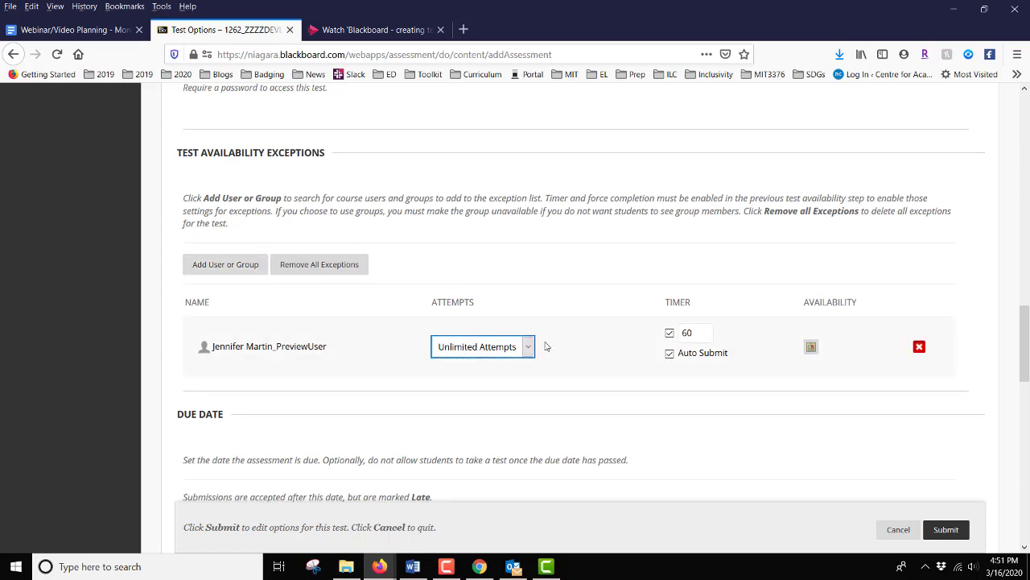
click(697, 334)
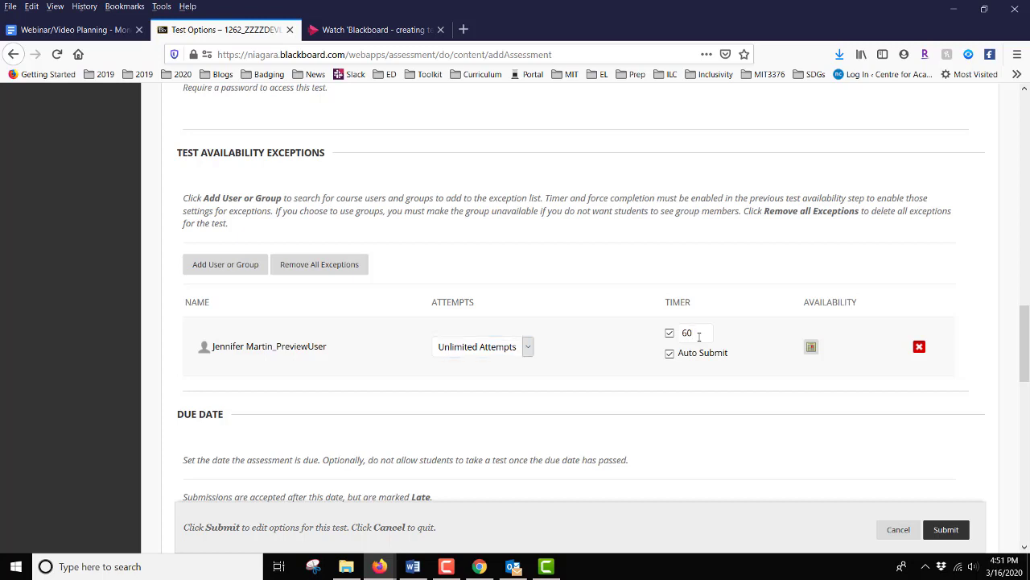
key(BackSpace)
key(BackSpace)
text(90)
View the After and Until availability date settings of the preview user's exception, then close them unchanged.
click(811, 347)
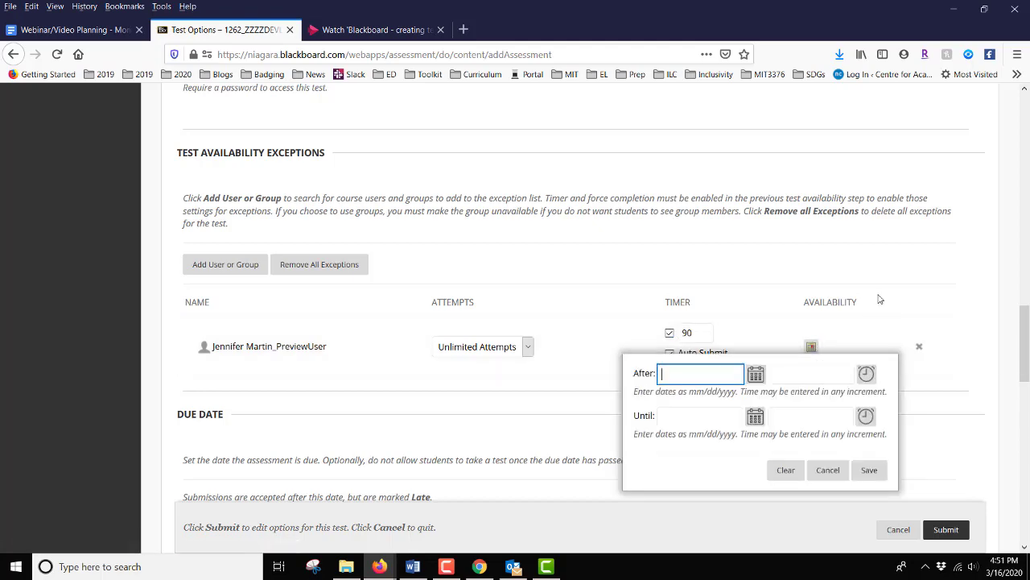
click(901, 284)
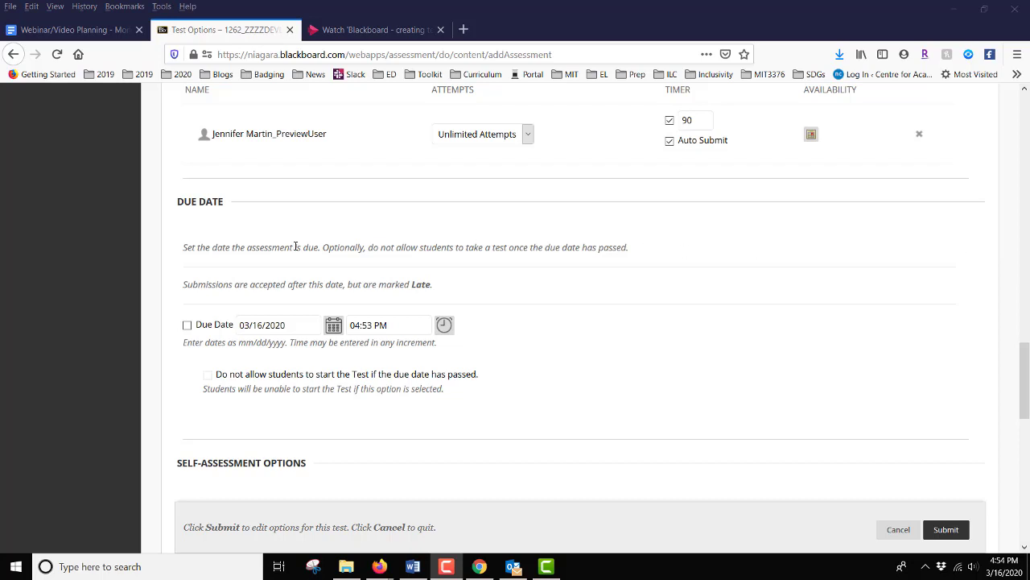
Enable the test's due date and prevent students from starting the test once it has passed.
click(186, 324)
scroll(573, 322, down, 2)
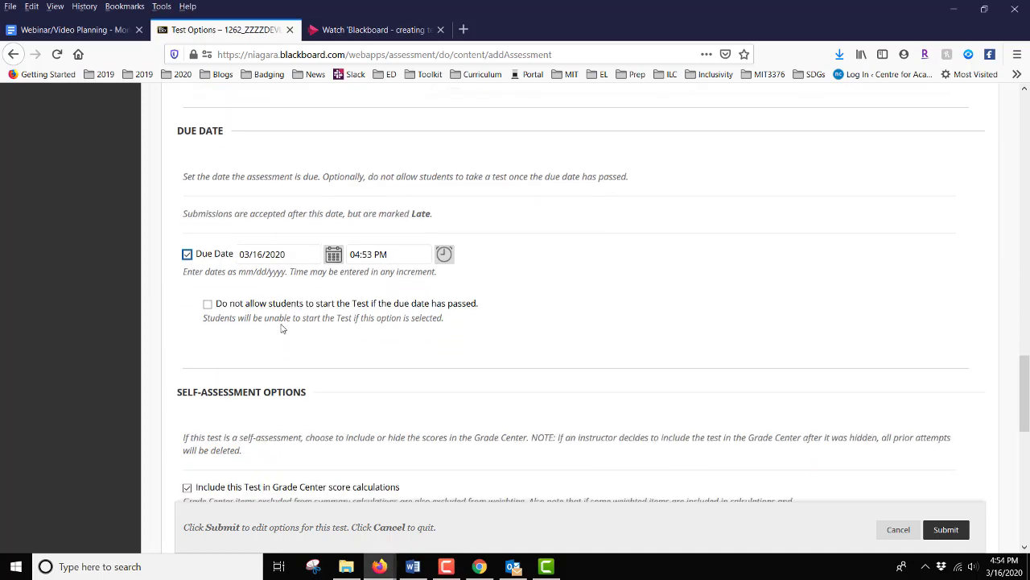
click(207, 304)
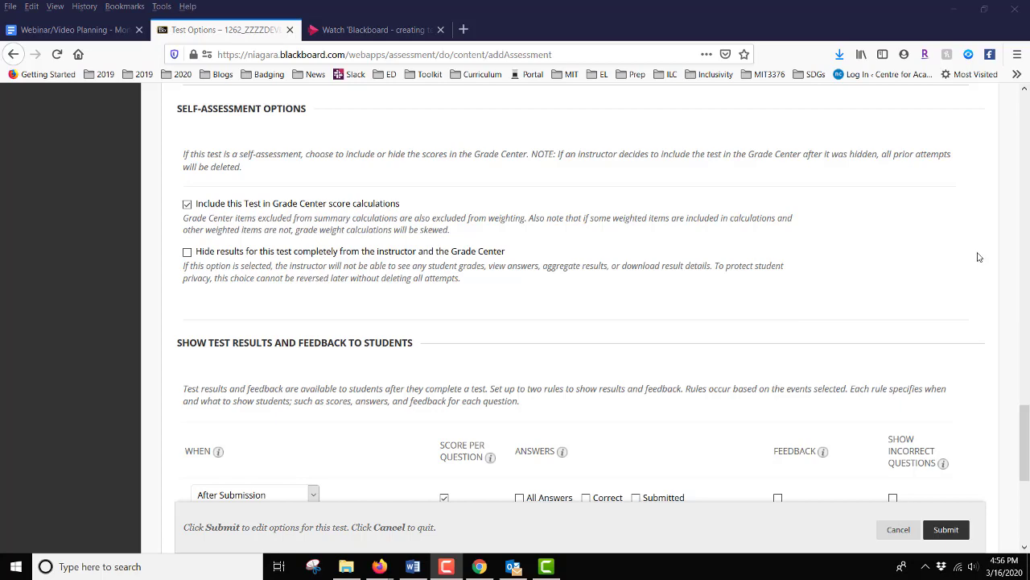
Set the first rule for showing test results and feedback to students to After Submission.
scroll(979, 256, down, 5)
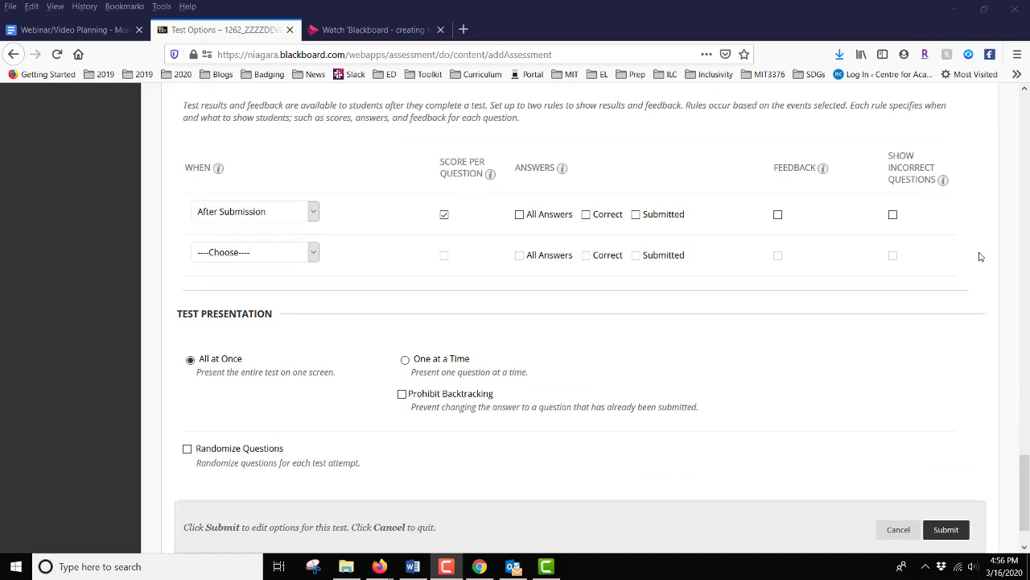
scroll(980, 256, up, 1)
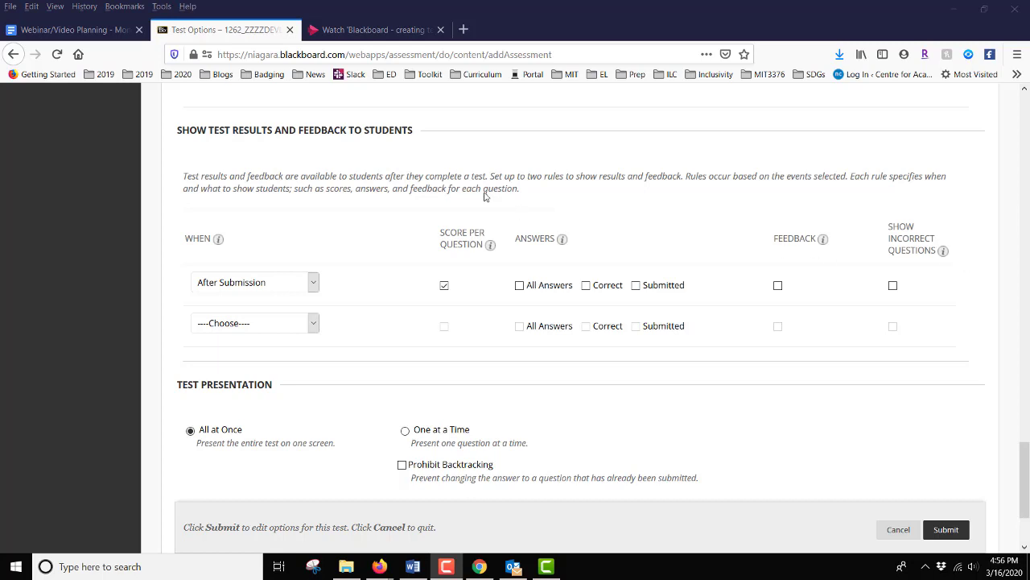
click(314, 282)
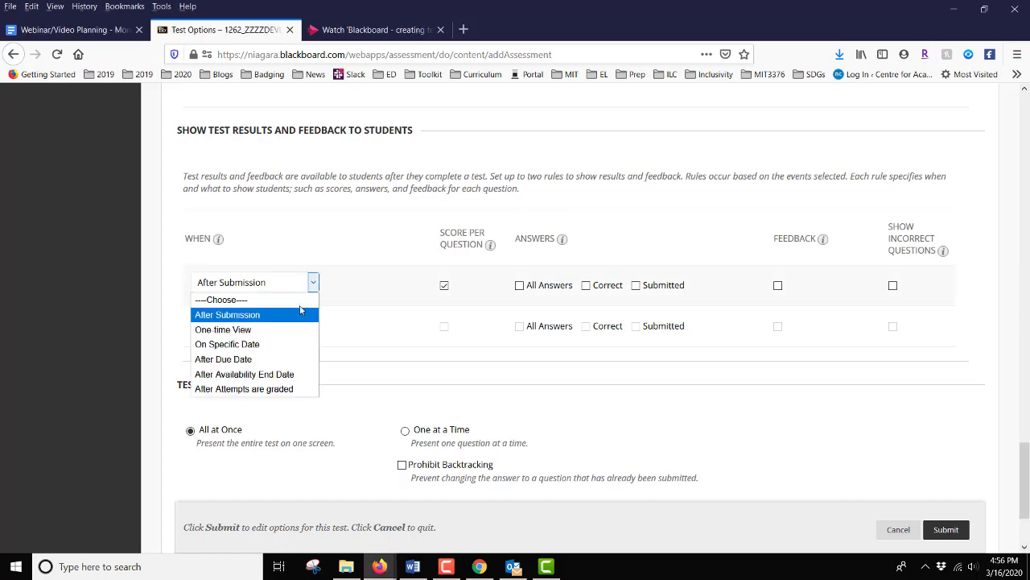
click(294, 318)
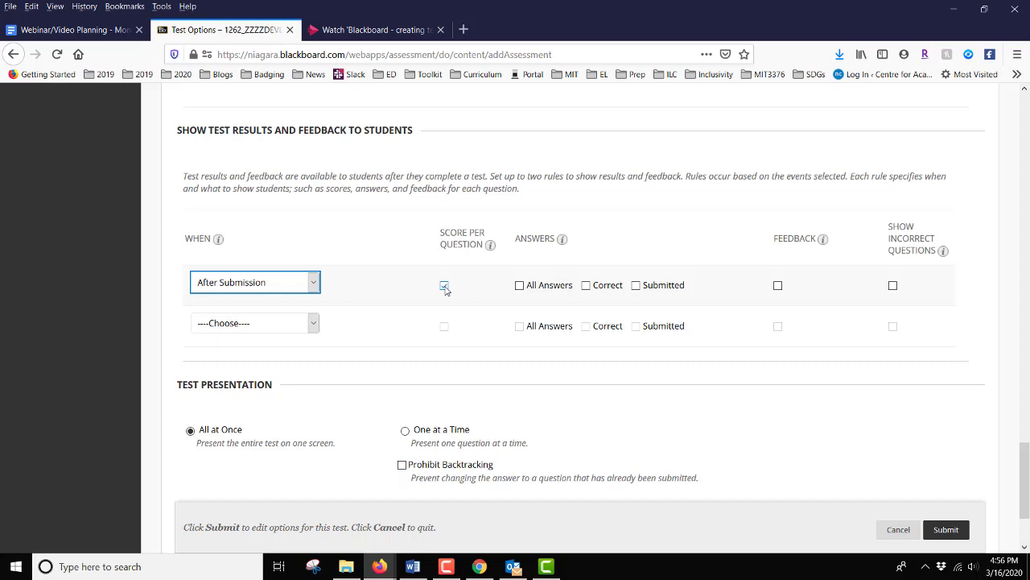
Show students All Answers, Correct and Submitted answers, Feedback and Incorrect Questions under the After Submission rule.
click(519, 286)
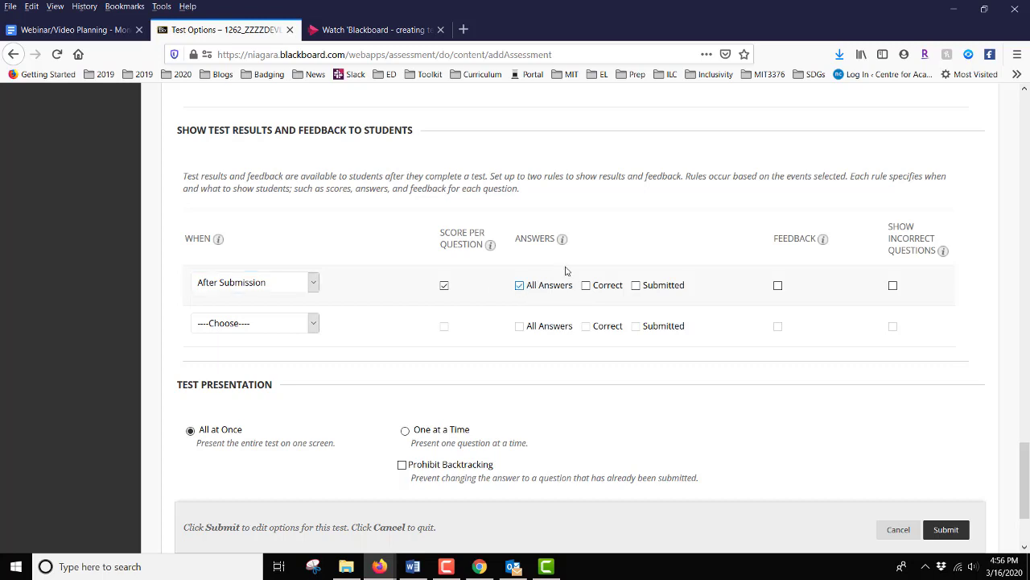
click(587, 286)
click(637, 287)
click(777, 286)
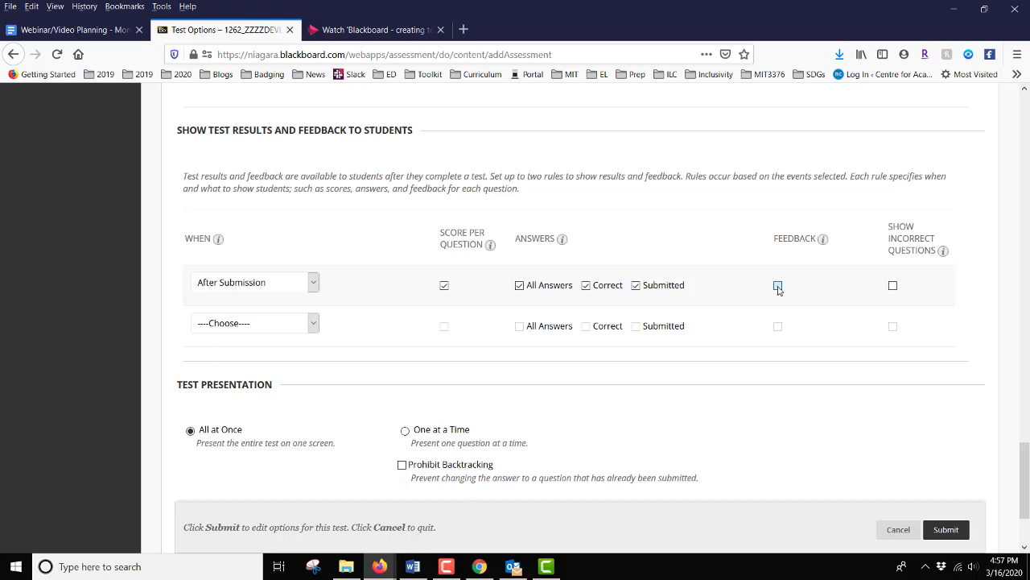
click(893, 286)
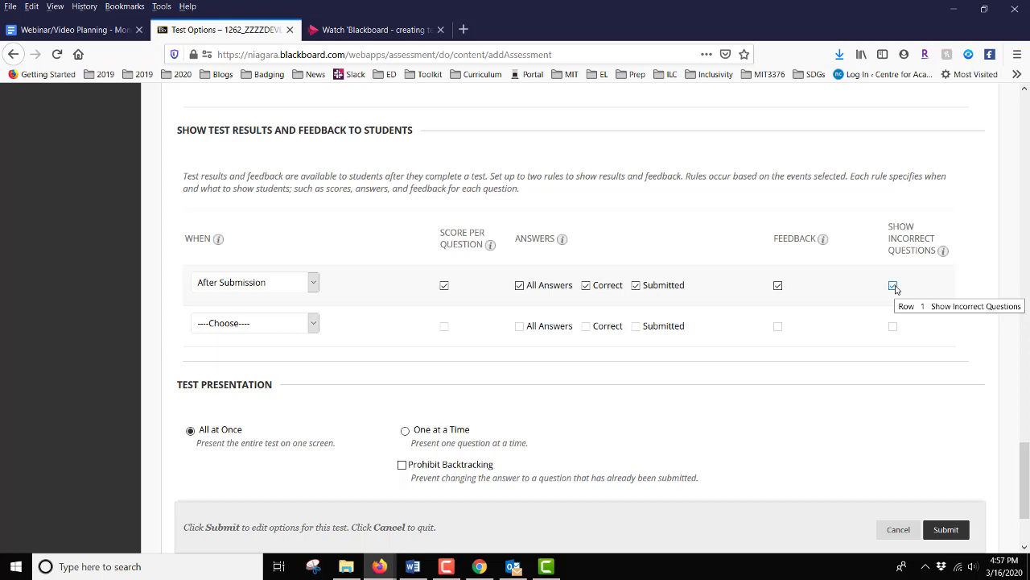
click(314, 283)
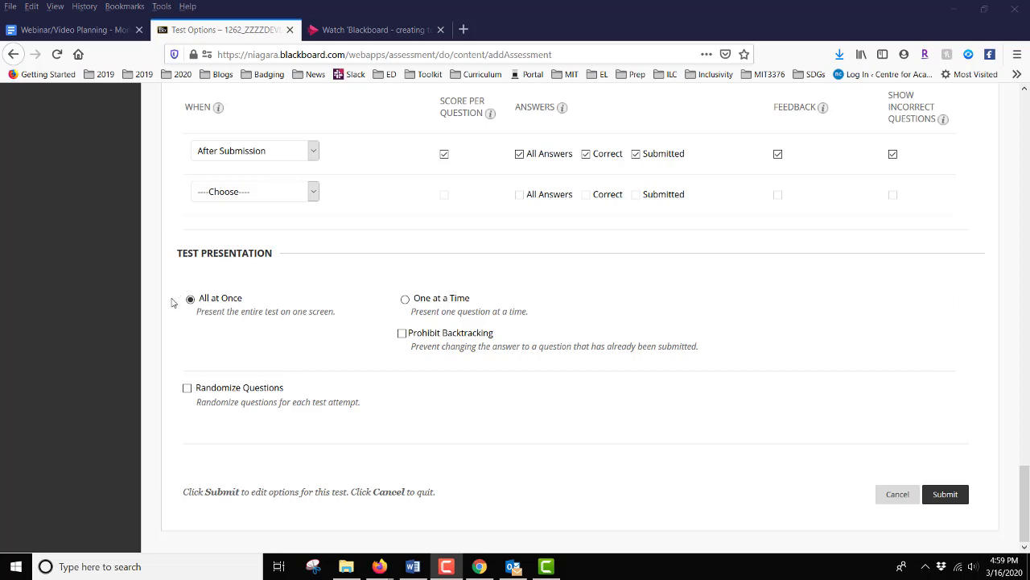
Try the One at a Time test presentation and submit the test options.
click(405, 299)
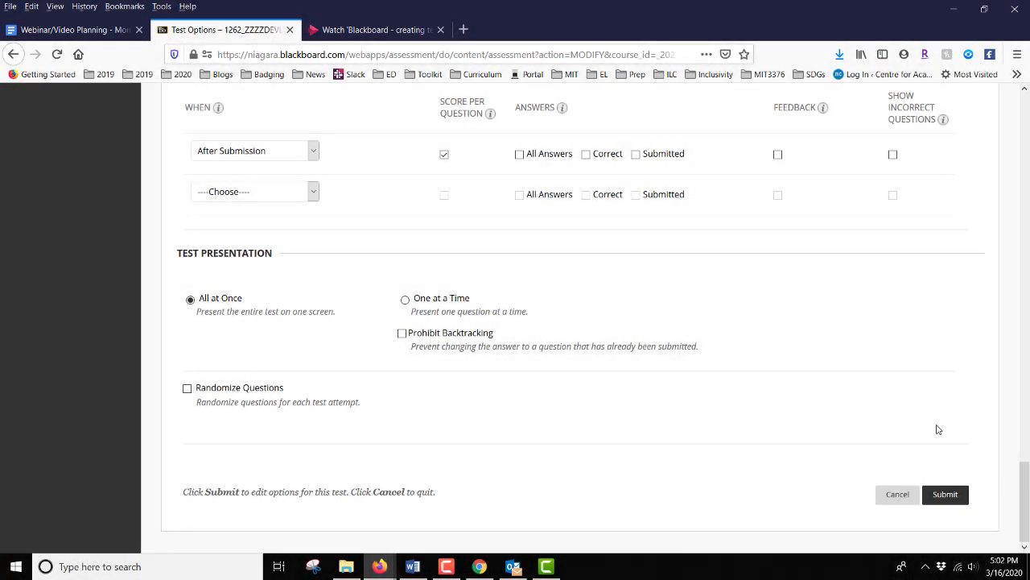
click(946, 496)
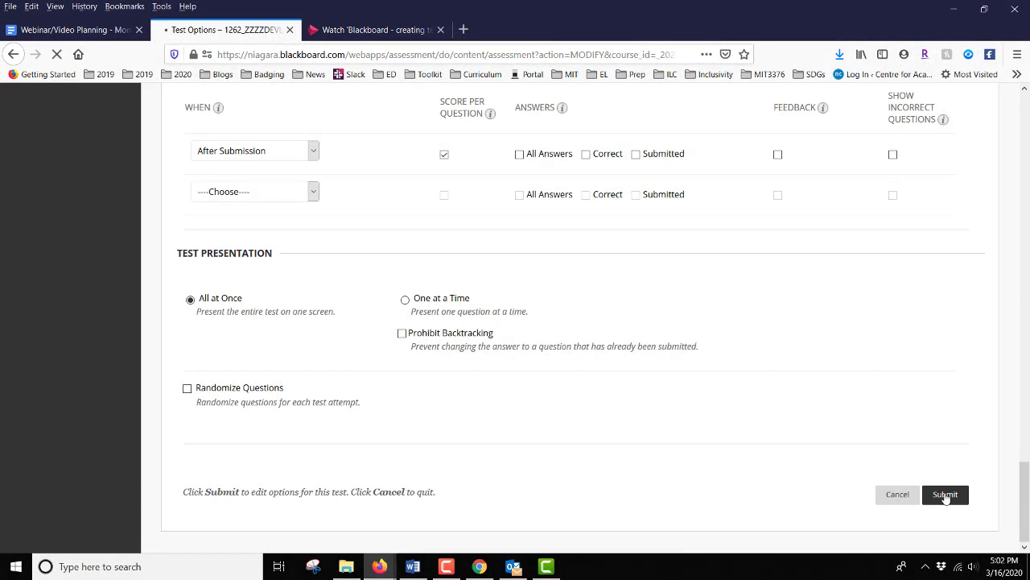